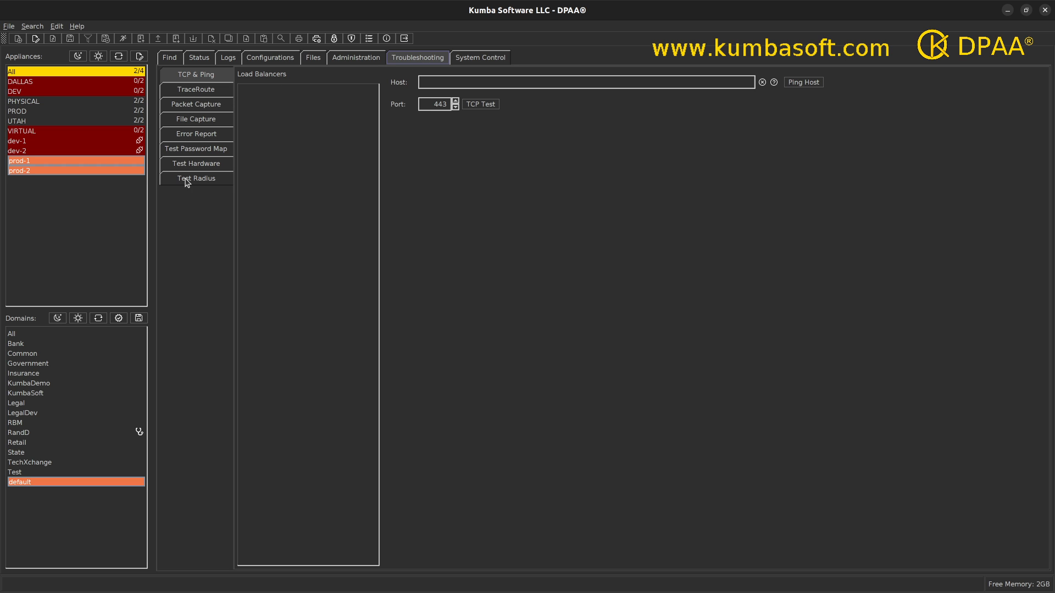
Step: Open the packet capture tool, choose Ethernet Interface as the interface type, and check the list of available Ethernet interfaces
click(191, 110)
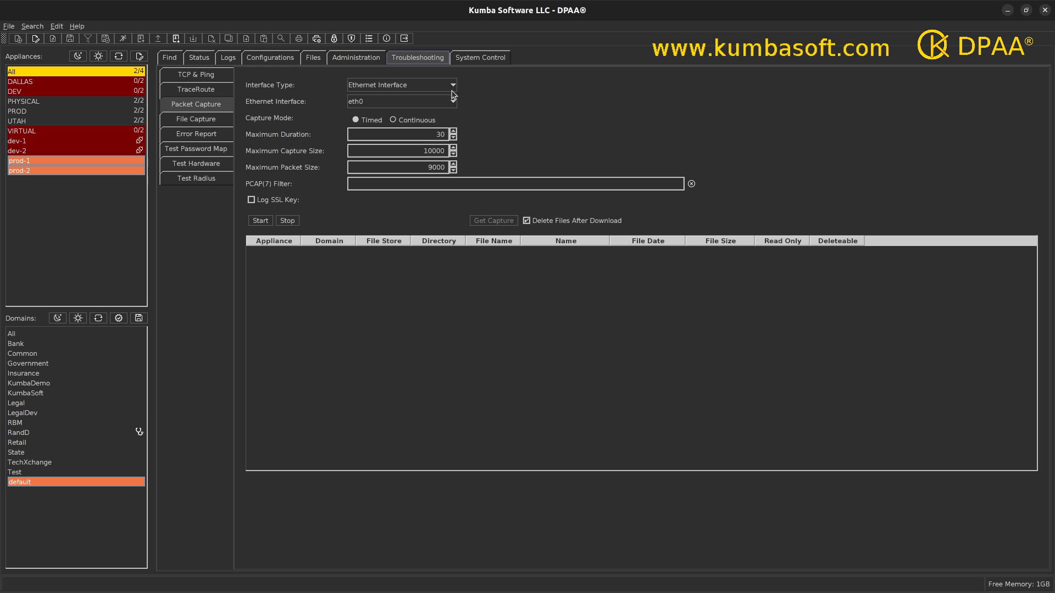
click(453, 86)
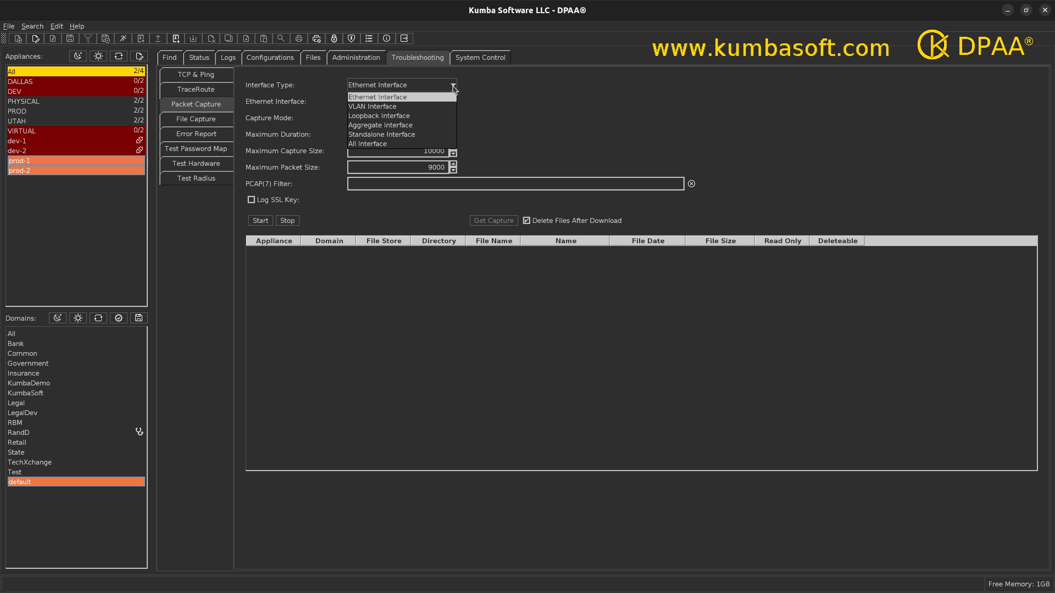
click(374, 99)
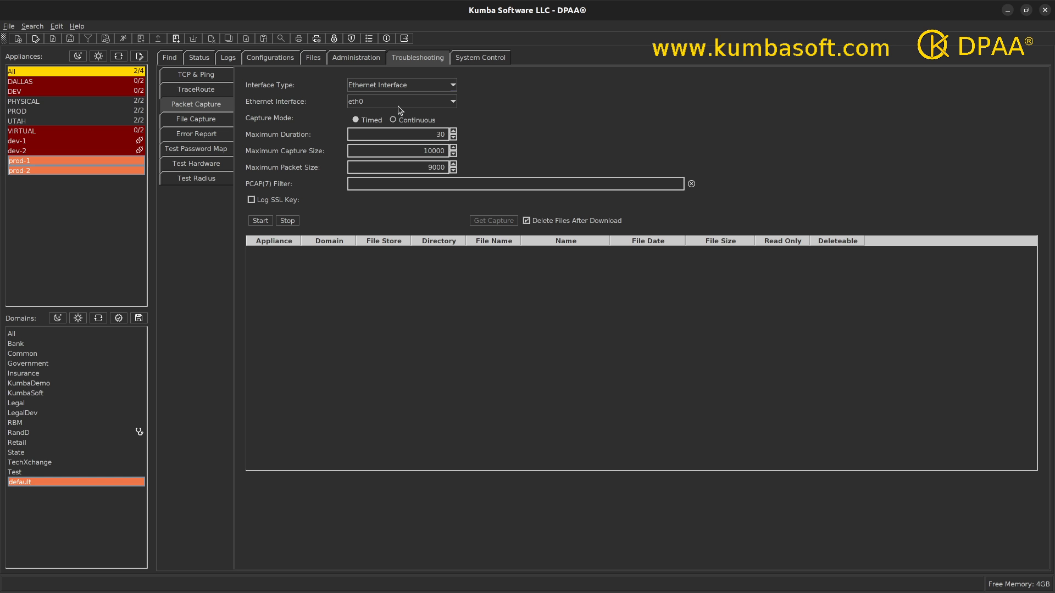
click(453, 104)
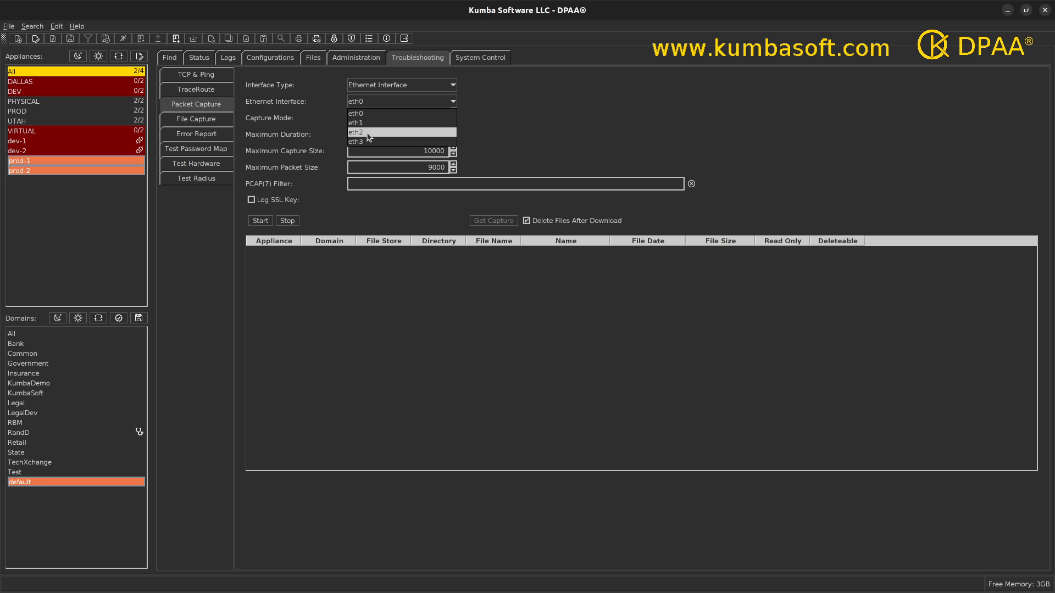
click(510, 111)
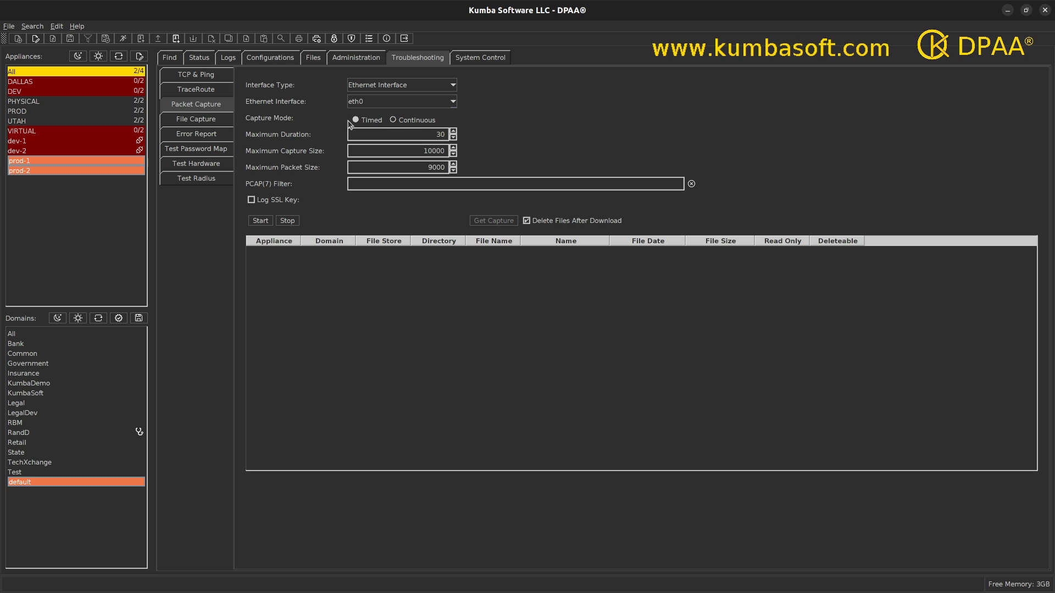
Step: Set the maximum duration to 10 and start a timed packet capture on the selected appliances, closing the results window
click(453, 138)
click(453, 138)
click(402, 135)
click(263, 222)
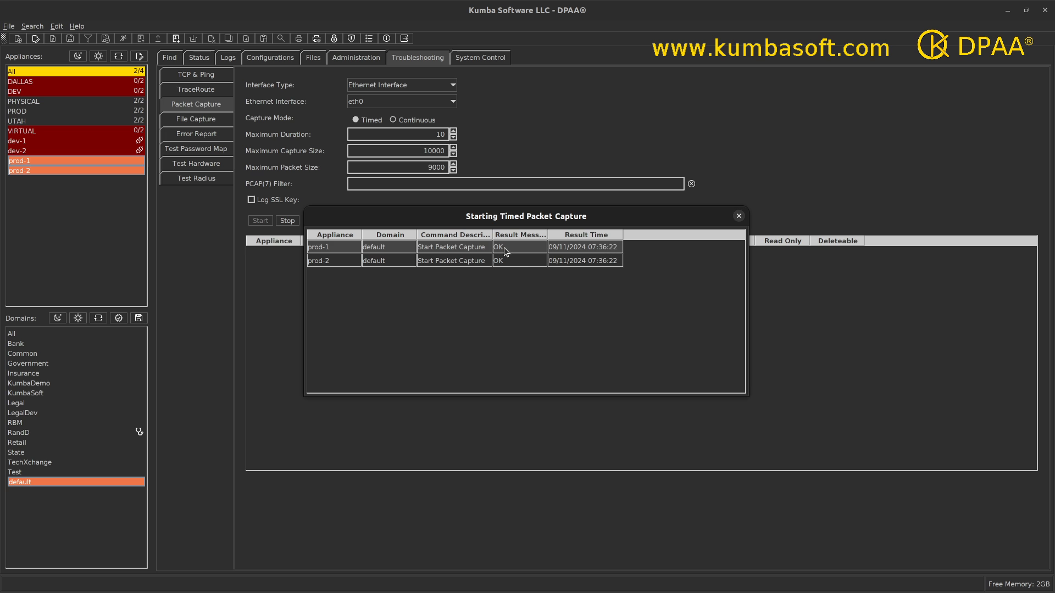
click(738, 215)
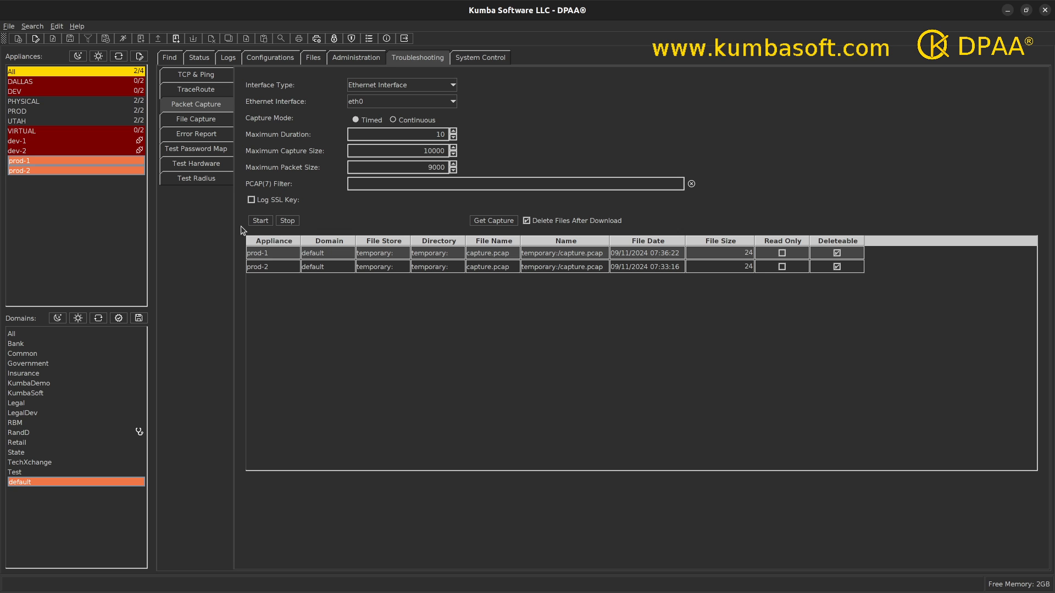
Step: Download the capture.pcap files of both prod-1 and prod-2, and close the download results
click(263, 219)
click(545, 256)
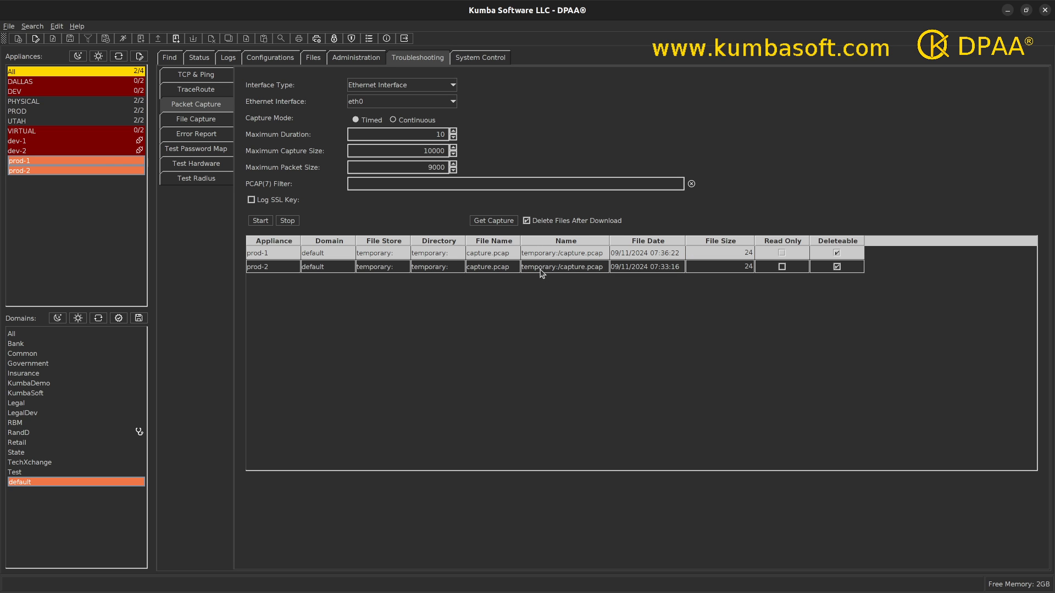
shift+click(541, 268)
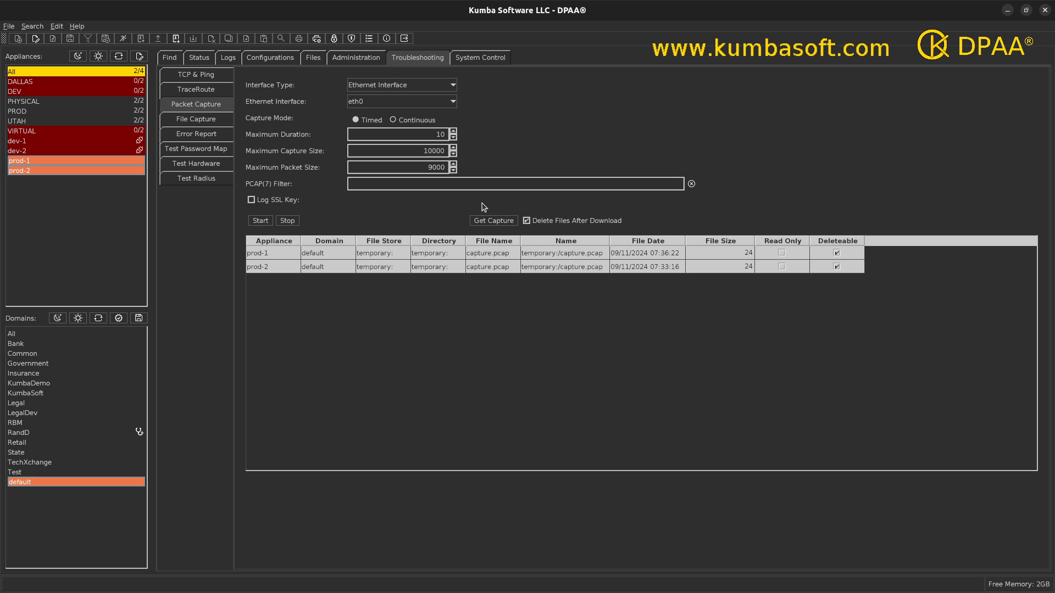
click(496, 224)
click(479, 225)
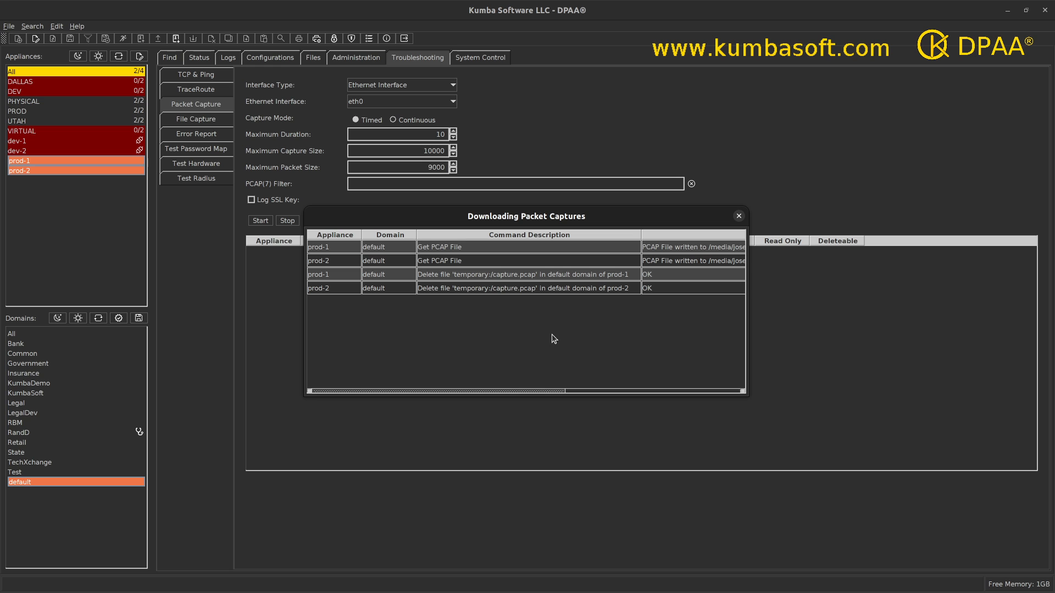
drag(747, 328, 691, 330)
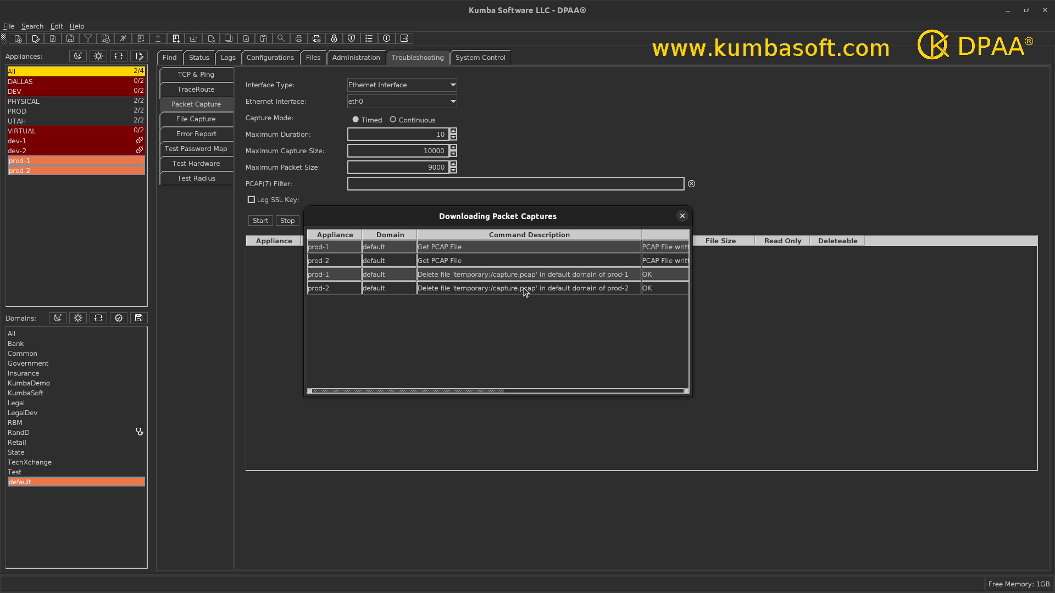
click(682, 216)
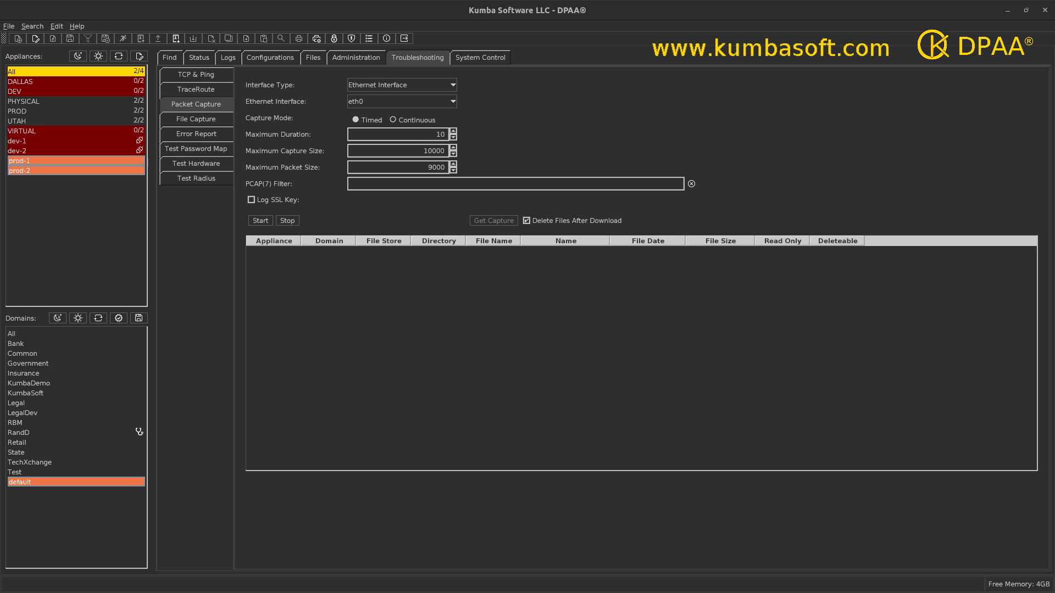
Step: Switch to the file manager and open the default folder of prod-1 inside PacketCaptures to examine its downloaded capture
drag(285, 424, 520, 92)
click(373, 91)
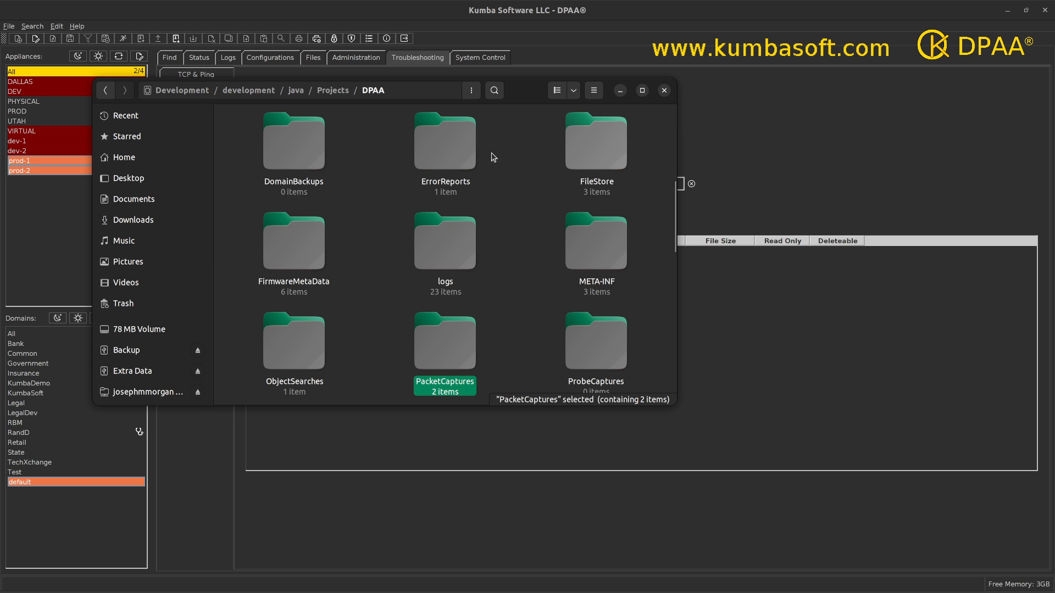
double_click(446, 357)
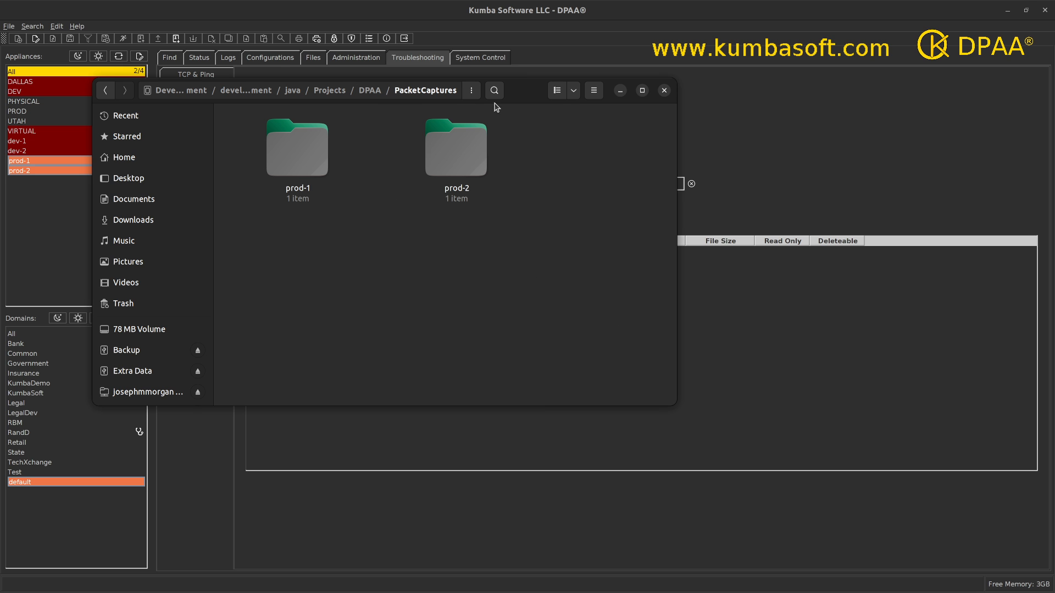
drag(525, 98, 630, 101)
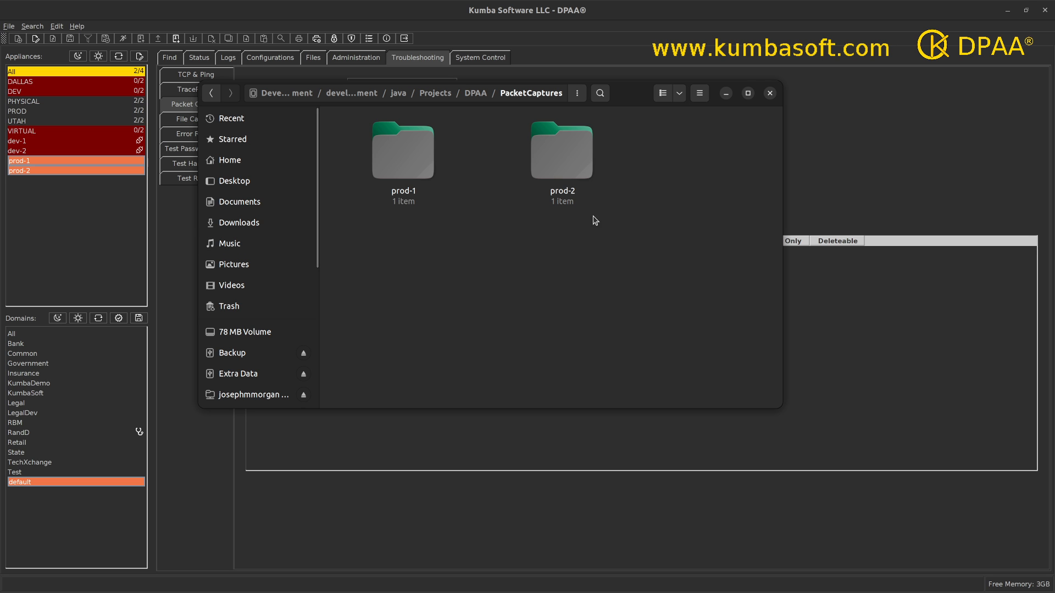
click(413, 169)
double_click(414, 169)
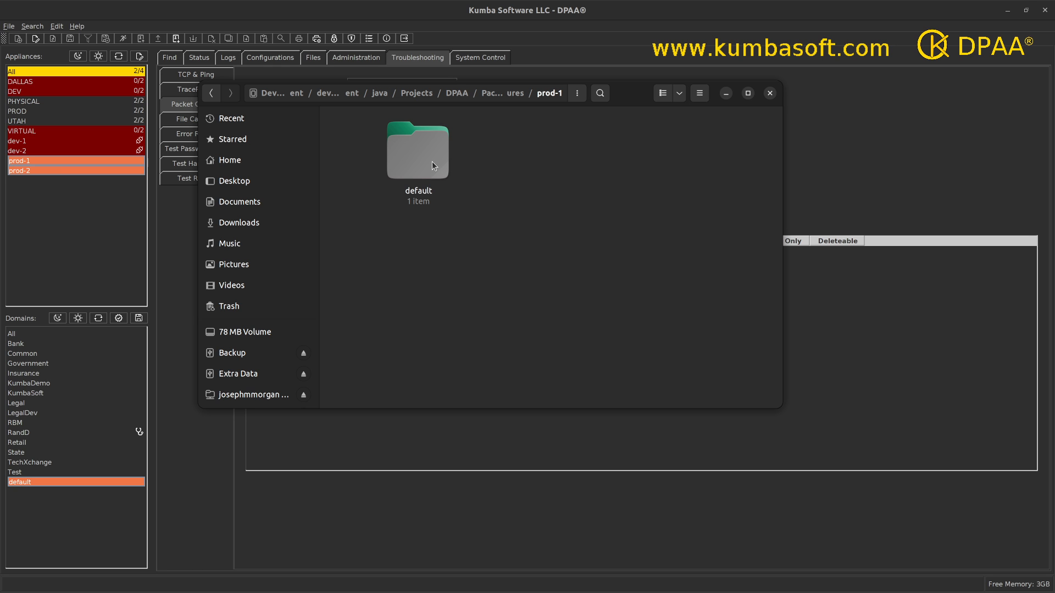
double_click(432, 161)
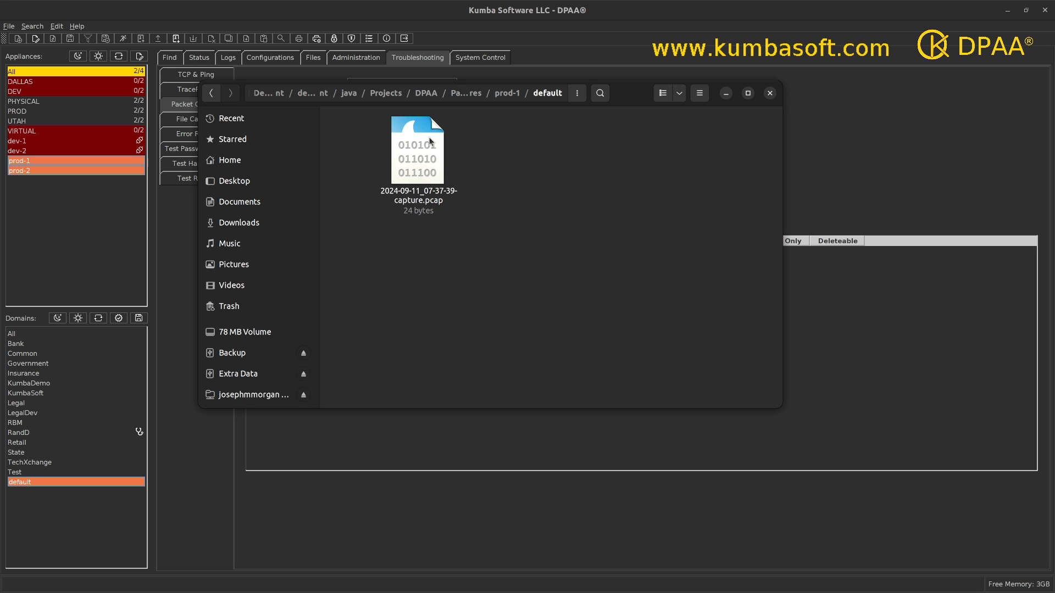
Step: Open the default folder of prod-2 inside PacketCaptures to examine its downloaded capture, and return to DPAA
click(430, 95)
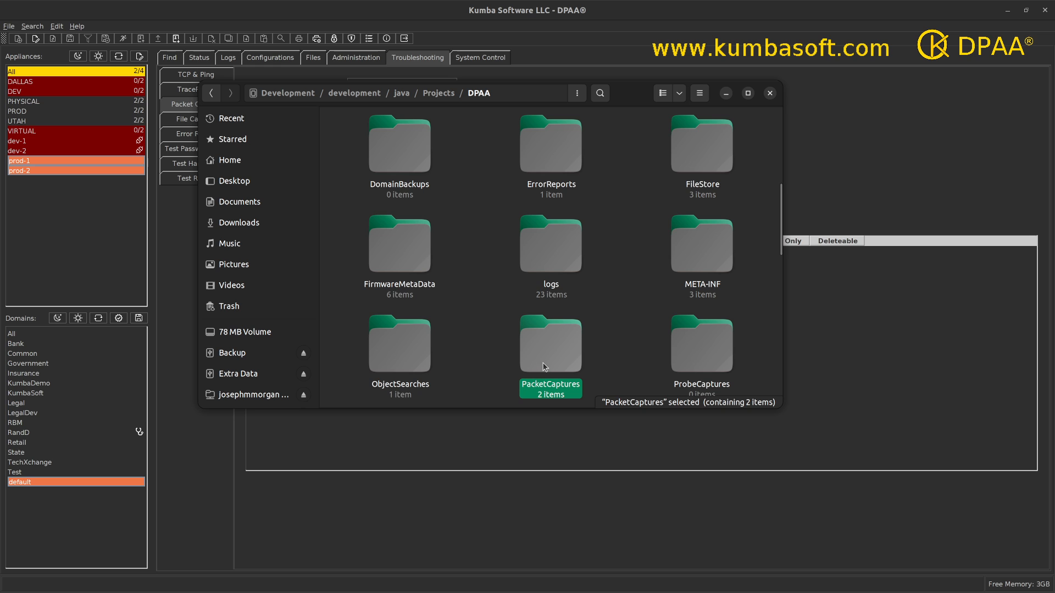
double_click(545, 367)
double_click(561, 177)
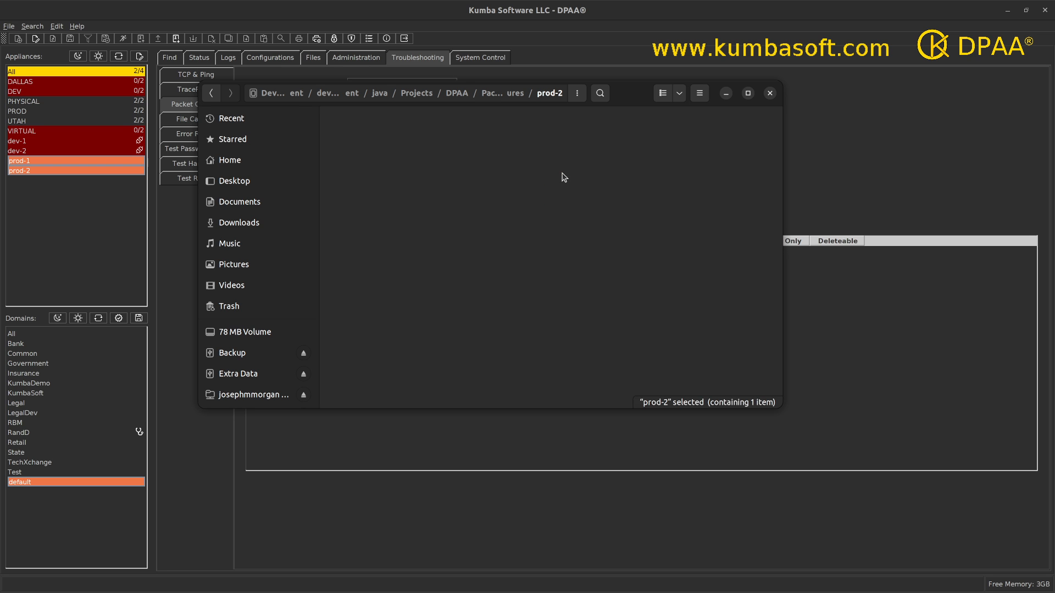
double_click(387, 165)
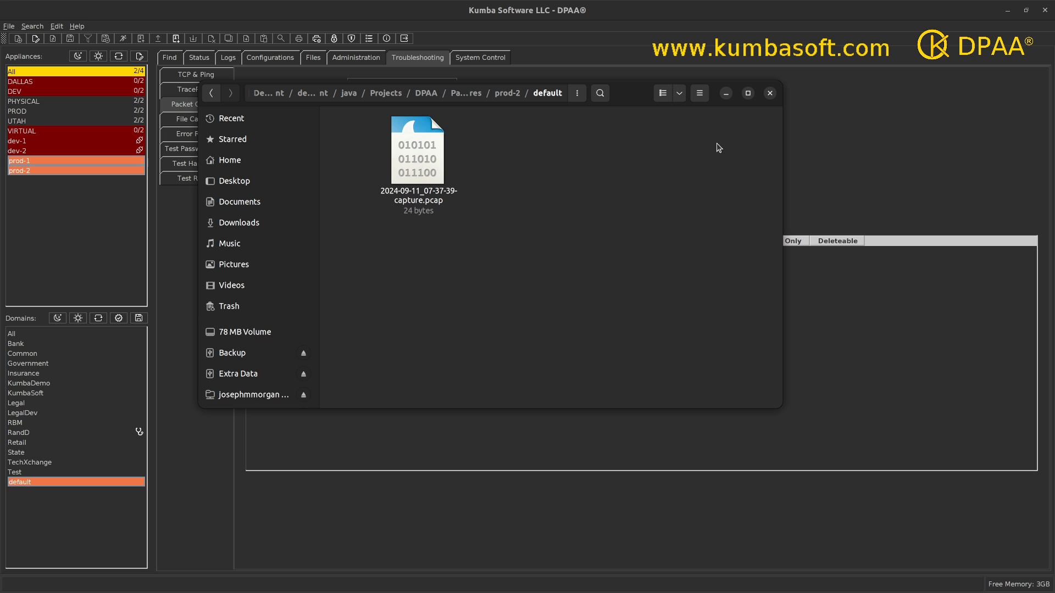
drag(631, 99, 507, 561)
drag(472, 495, 498, 474)
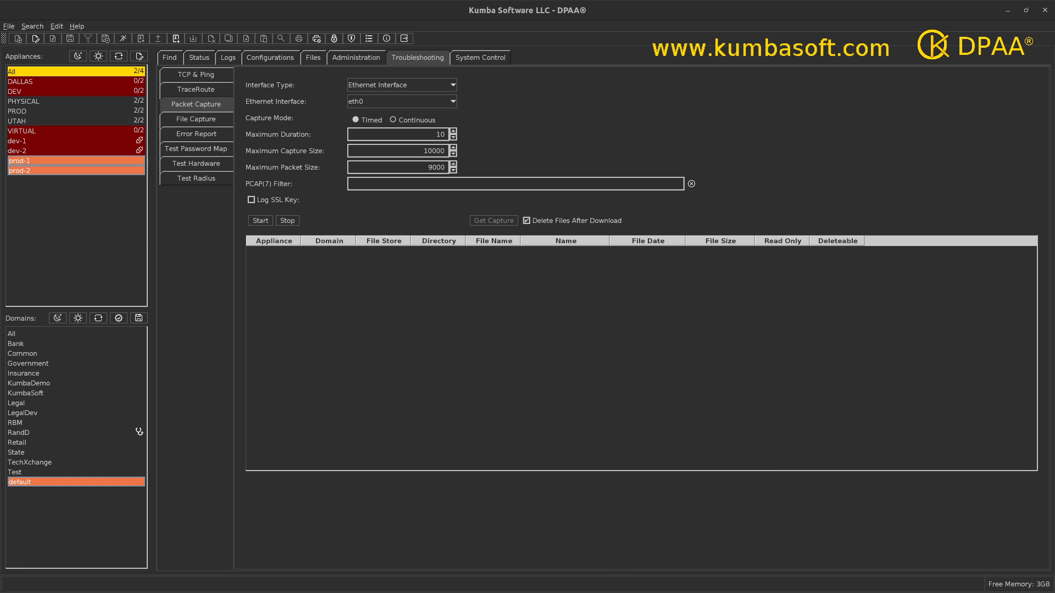
Step: Run another timed packet capture on both appliances and download the capture.pcap files of prod-2 and prod-1
click(262, 220)
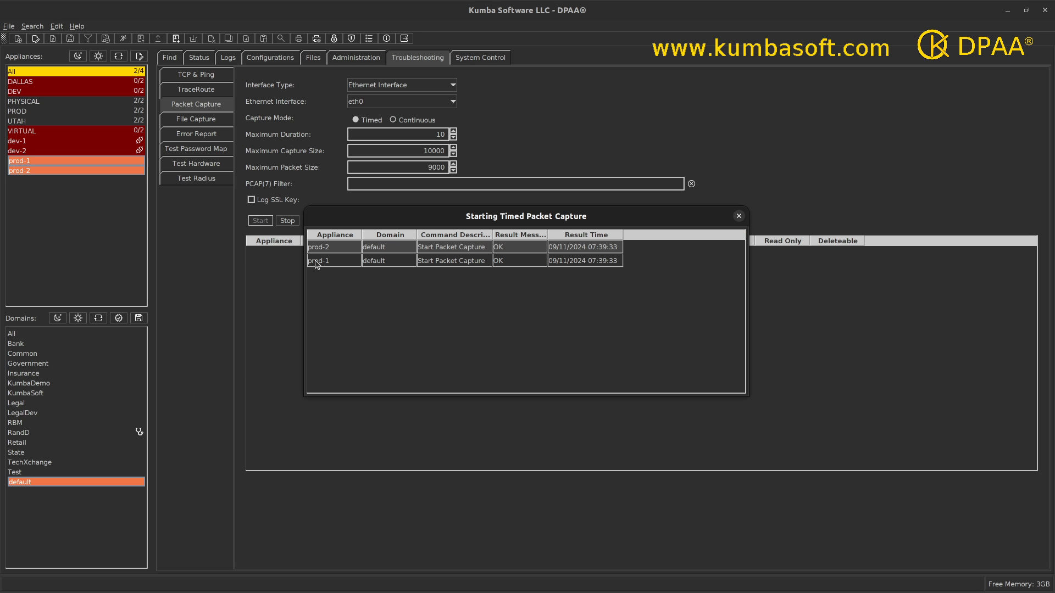
click(739, 216)
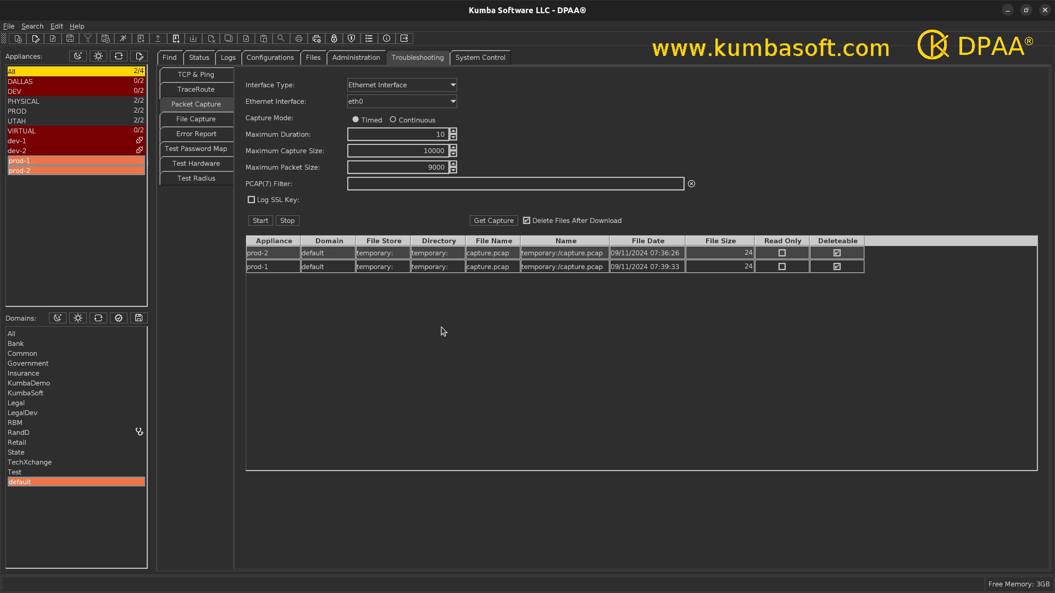
click(481, 256)
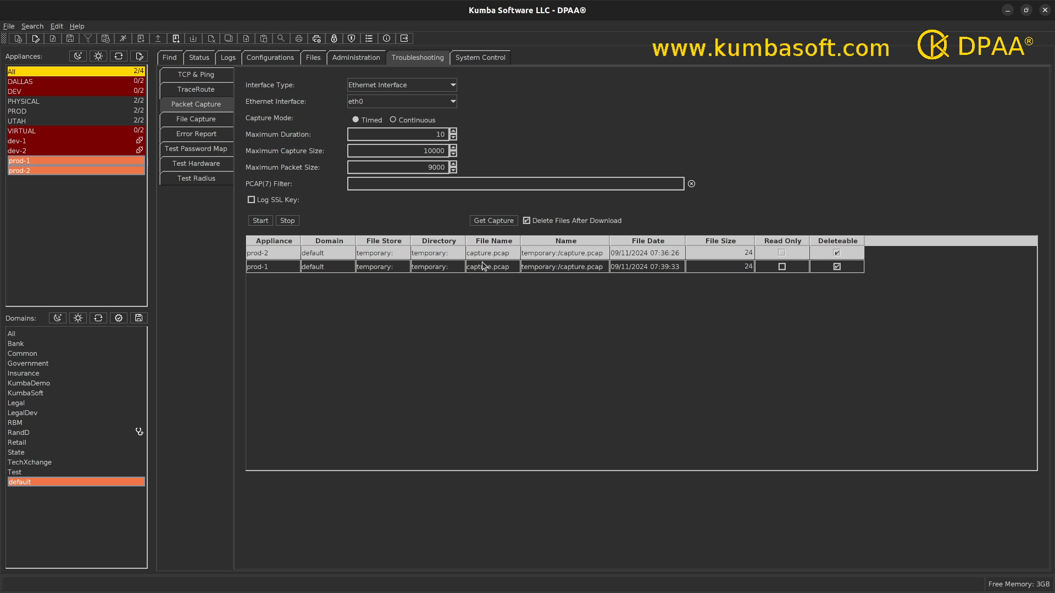
shift+click(484, 269)
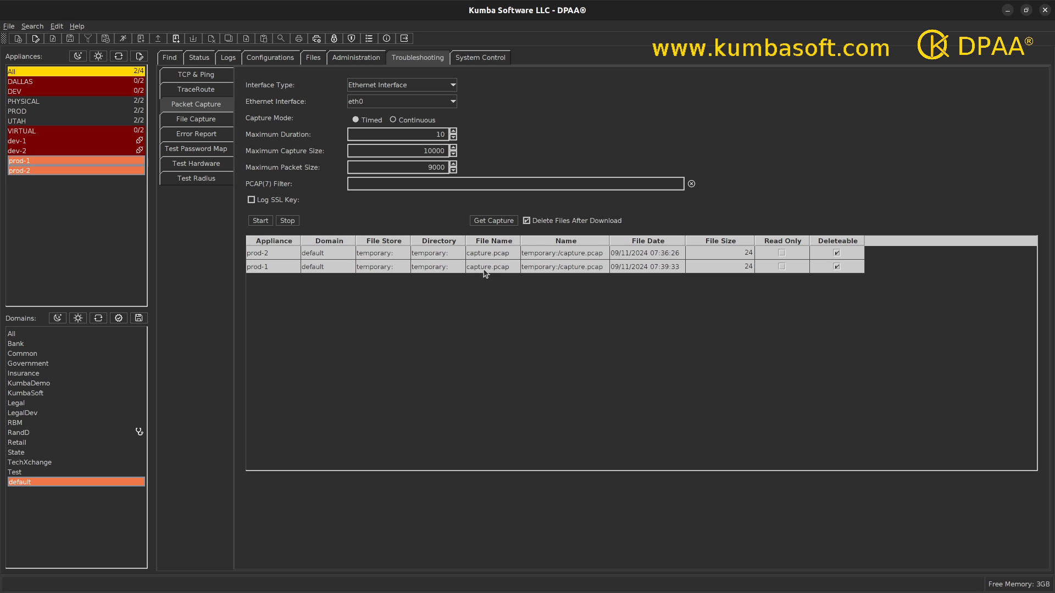
click(494, 220)
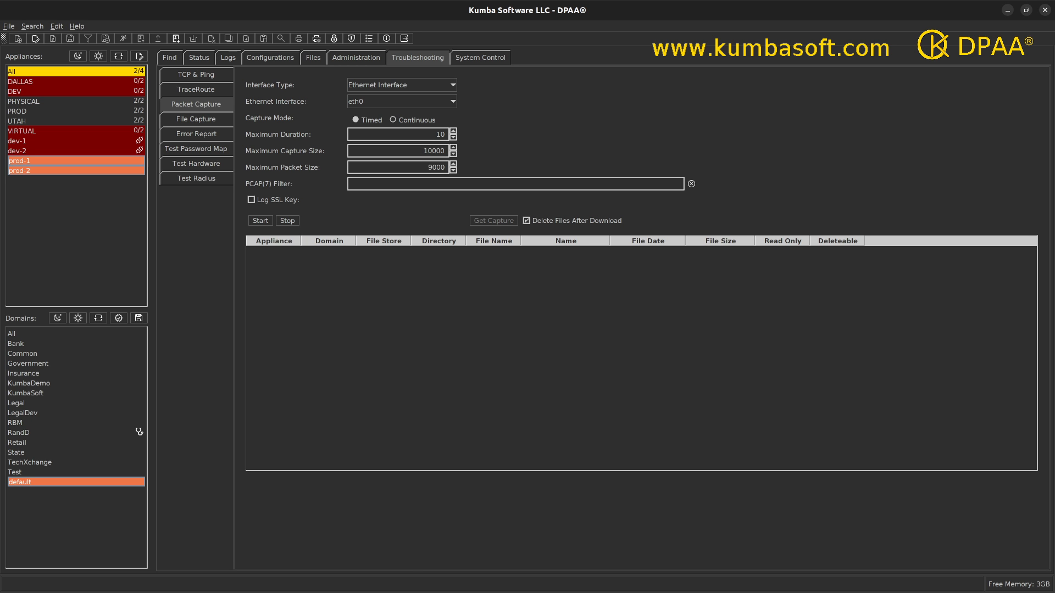
Step: Switch to the file manager, examine the capture files in the default folder of prod-2, and return to DPAA
drag(314, 592, 517, 106)
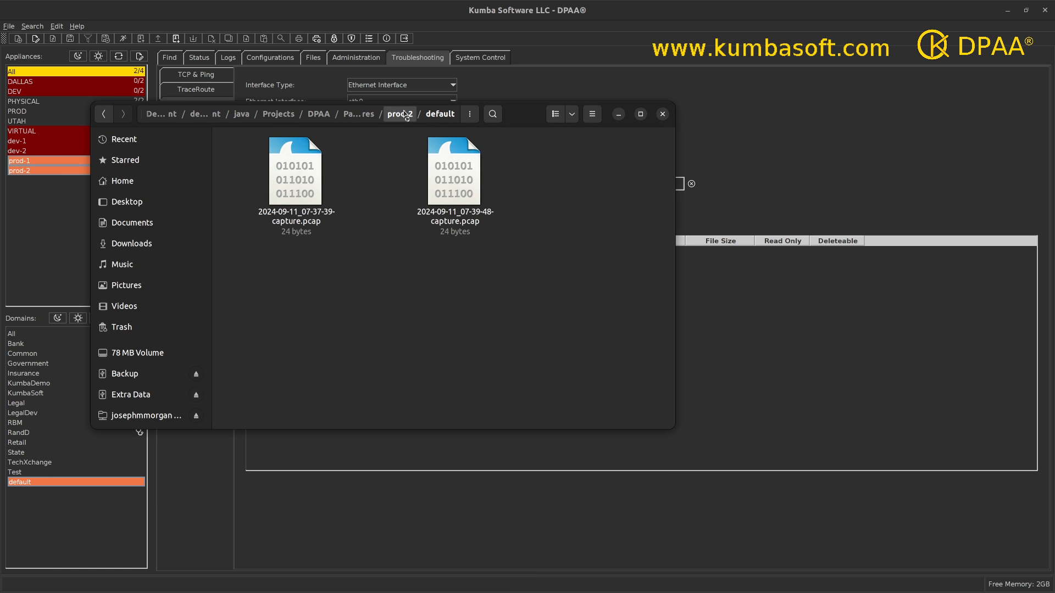
click(400, 113)
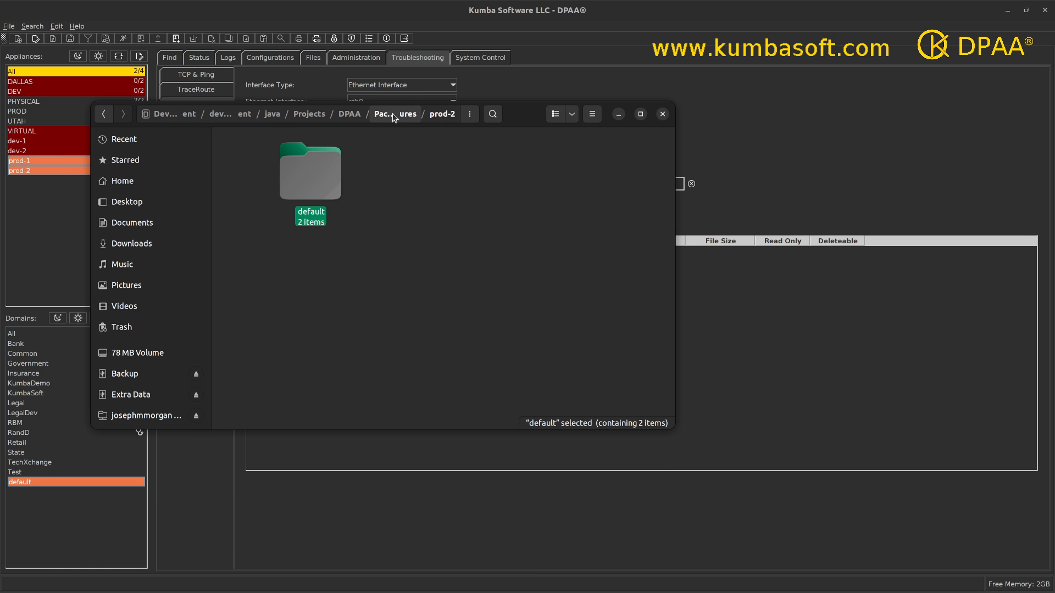
click(394, 114)
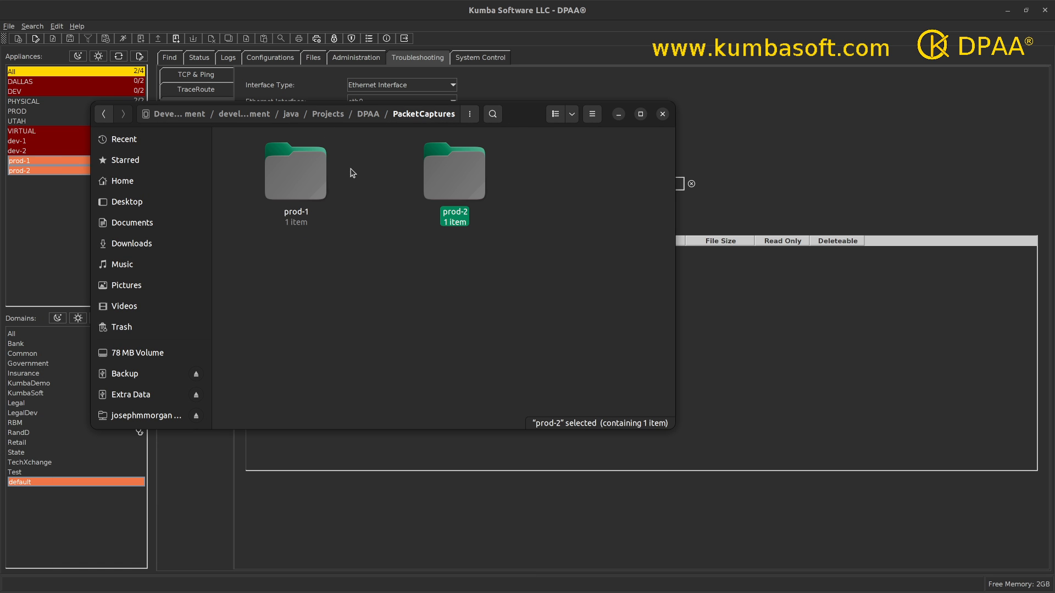
double_click(465, 170)
double_click(317, 198)
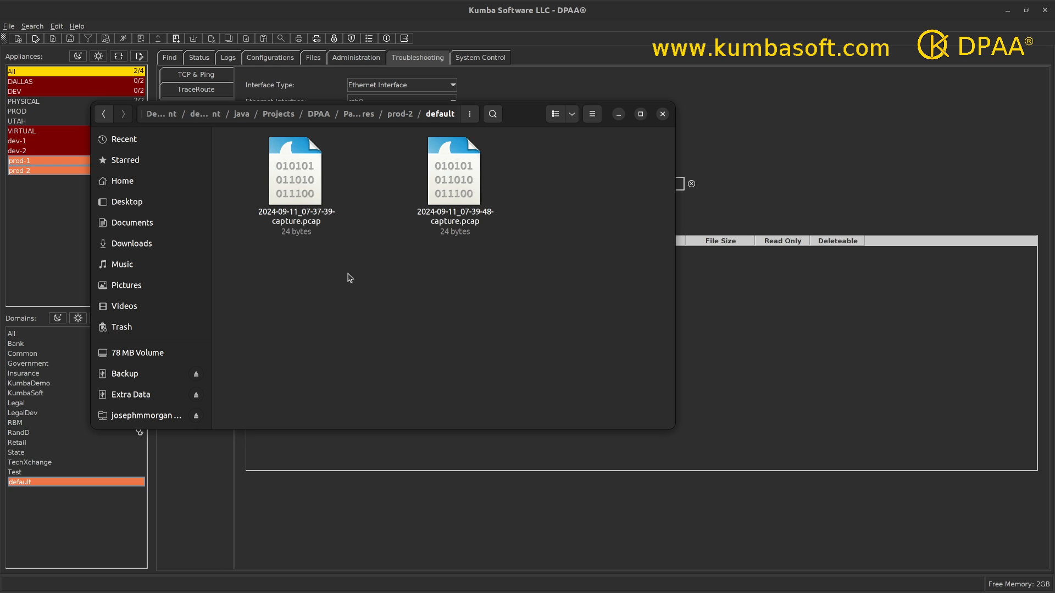
click(346, 116)
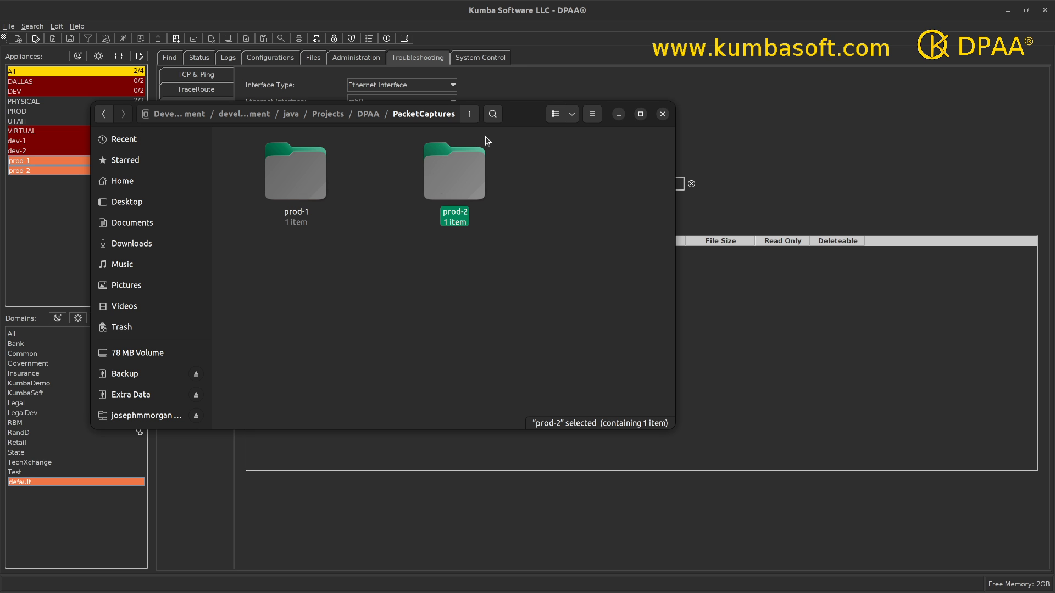
drag(517, 118, 434, 592)
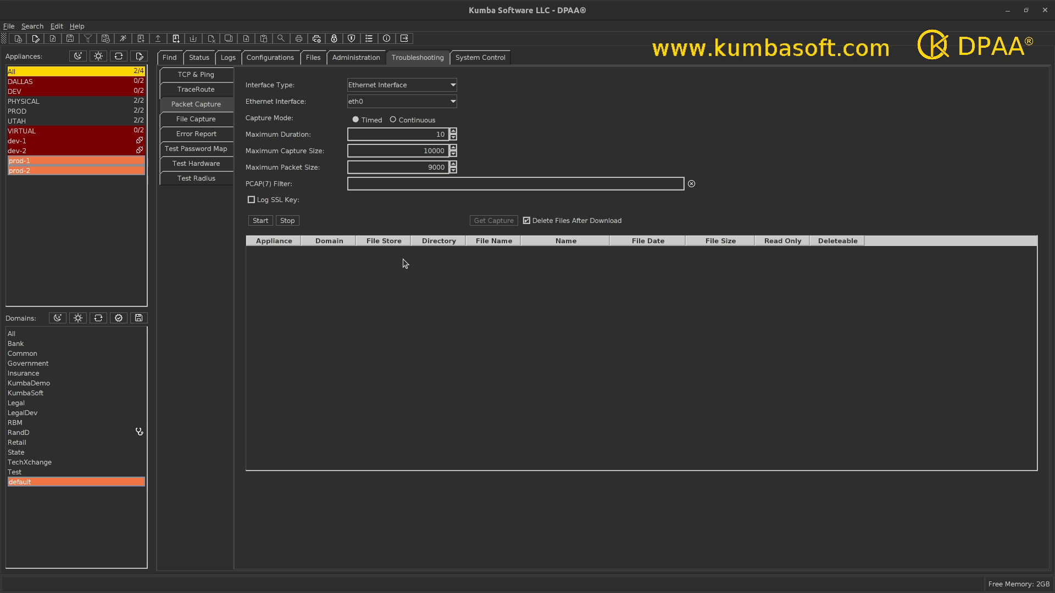